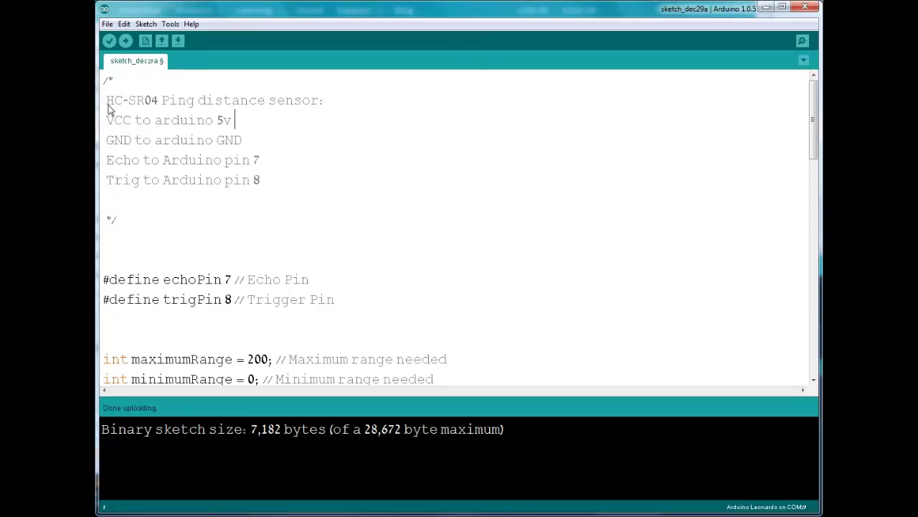
left_click_drag(108, 126, 278, 176)
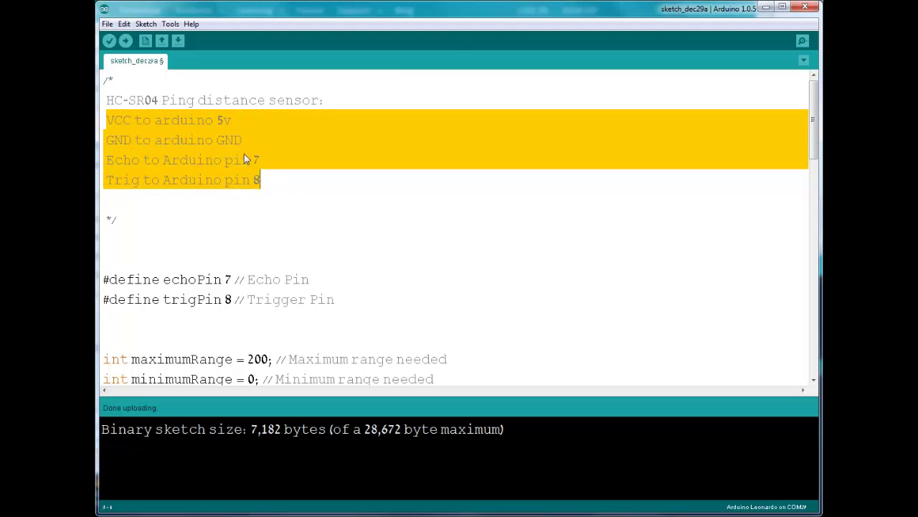
scroll(244, 158, "down", 2)
scroll(243, 158, "down", 1)
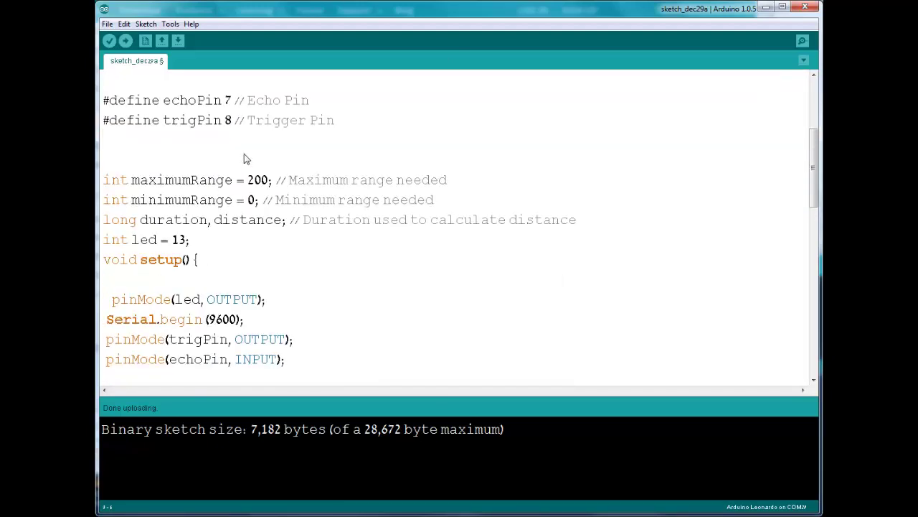
left_click_drag(113, 106, 143, 106)
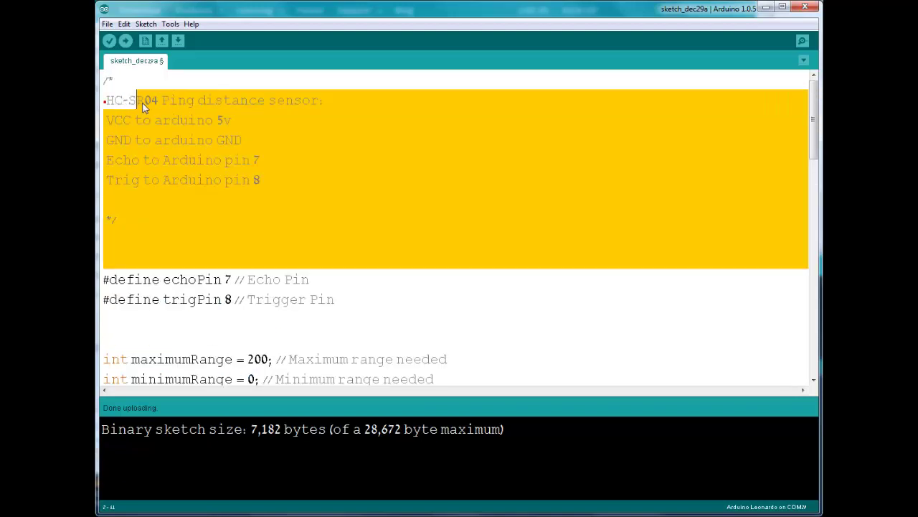
left_click(193, 199)
left_click_drag(104, 280, 384, 301)
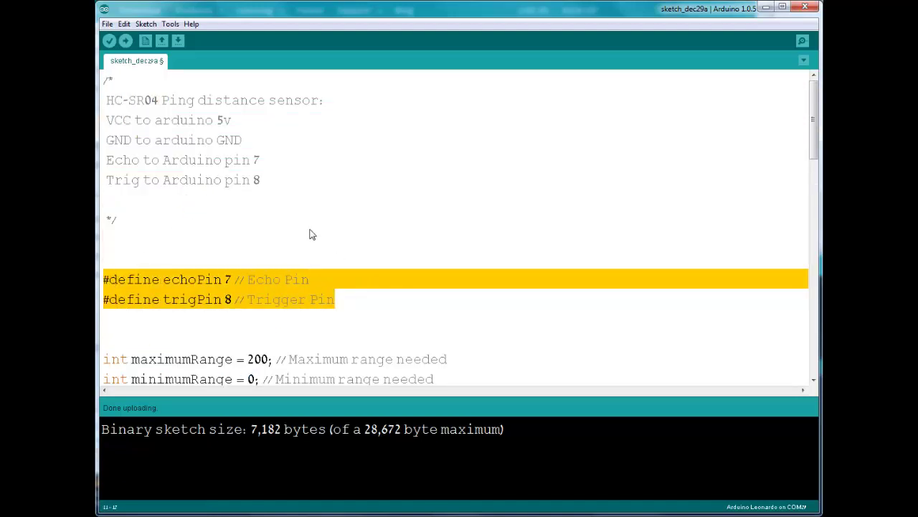
scroll(312, 234, "down", 2)
scroll(312, 235, "down", 1)
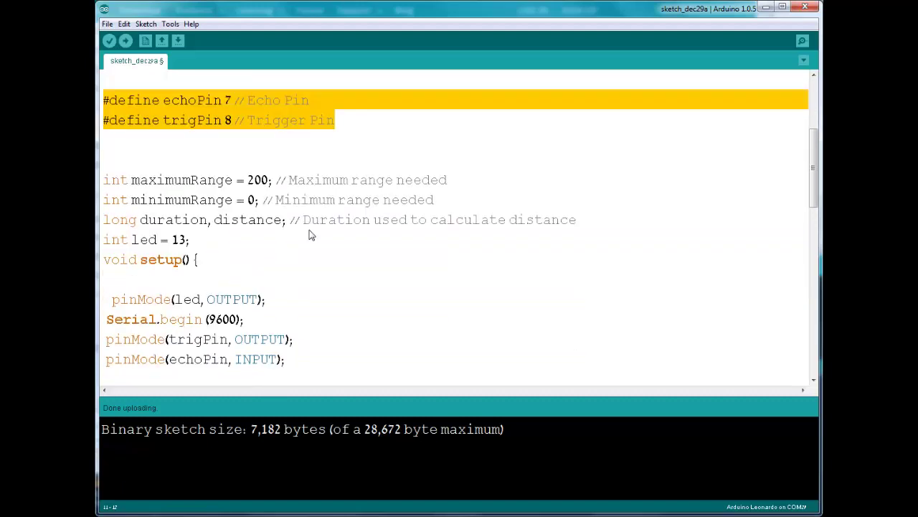
mouse_move(248, 180)
left_mouse_down()
mouse_move(276, 197)
mouse_move(435, 201)
left_mouse_up()
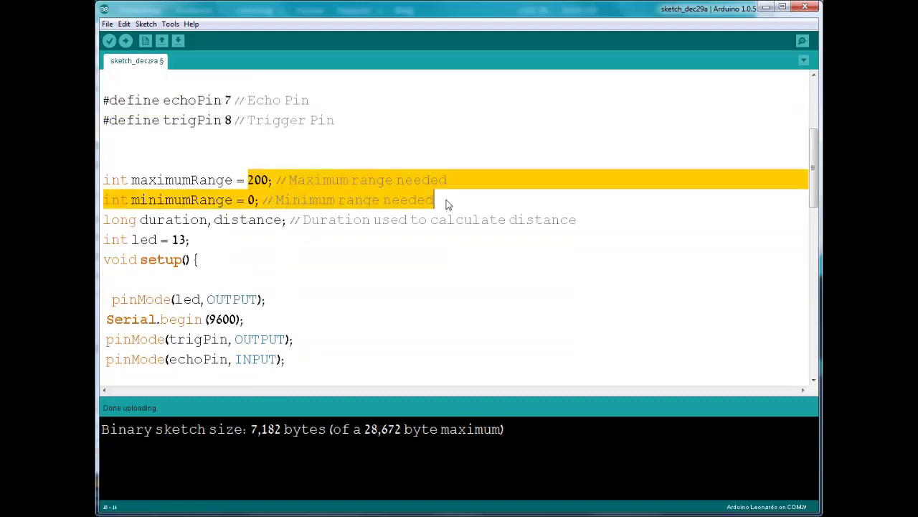
scroll(300, 204, "down", 1)
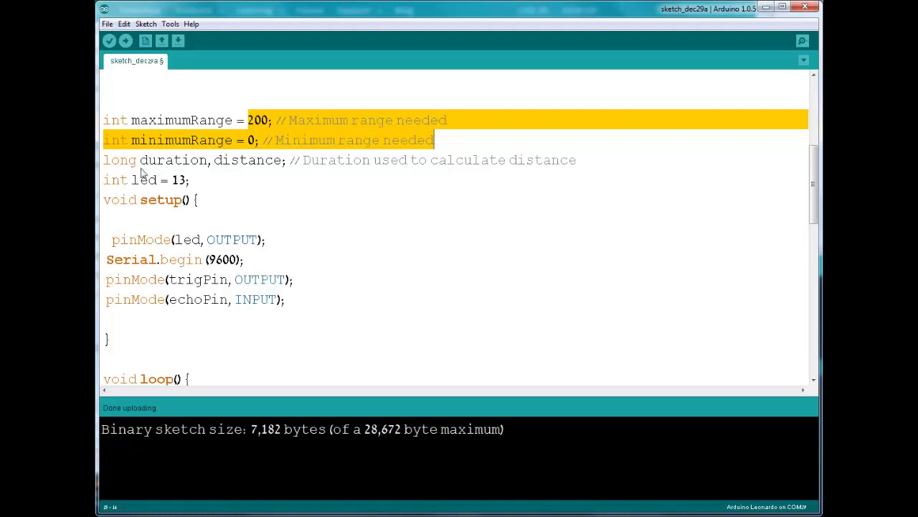
mouse_move(106, 168)
left_mouse_down()
mouse_move(327, 165)
mouse_move(324, 265)
left_mouse_up()
scroll(308, 241, "down", 3)
scroll(308, 241, "down", 3)
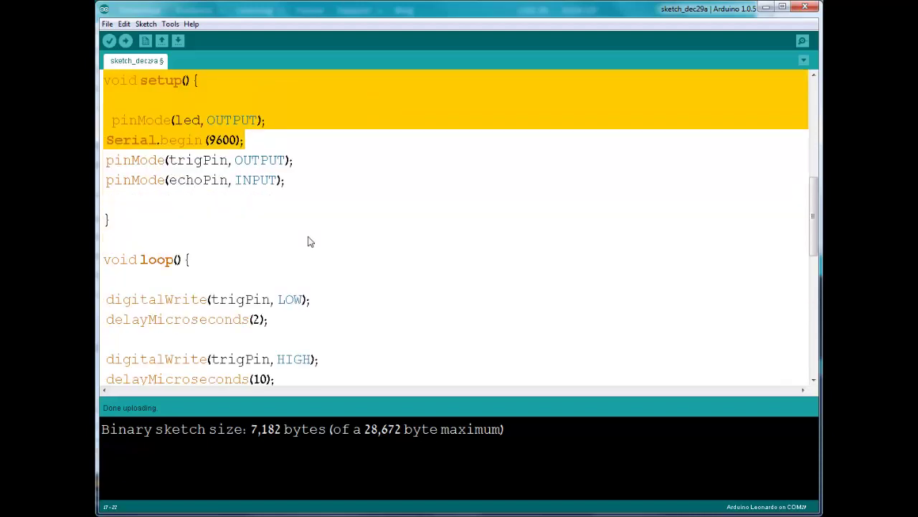
scroll(308, 241, "down", 3)
left_click(308, 239)
scroll(308, 240, "down", 3)
scroll(307, 239, "down", 3)
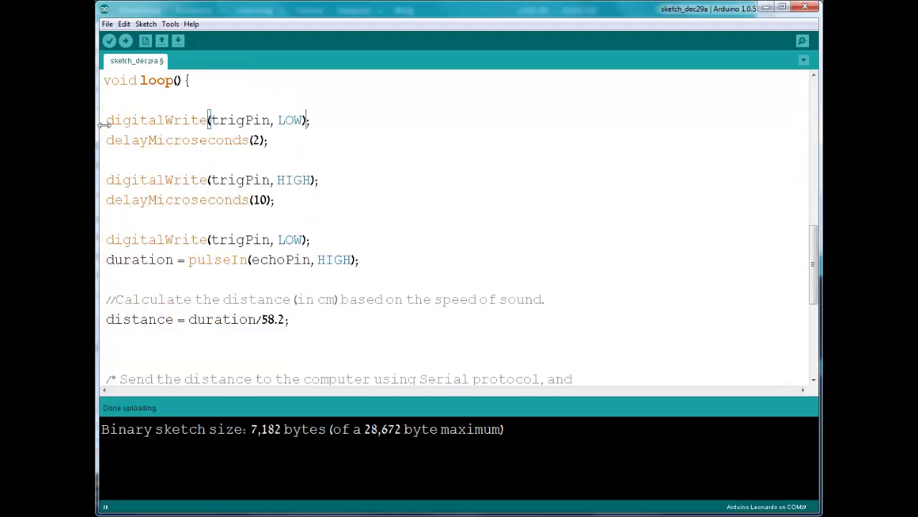
scroll(108, 125, "up", 2)
left_click_drag(107, 123, 139, 148)
left_click(127, 229)
scroll(114, 173, "down", 3)
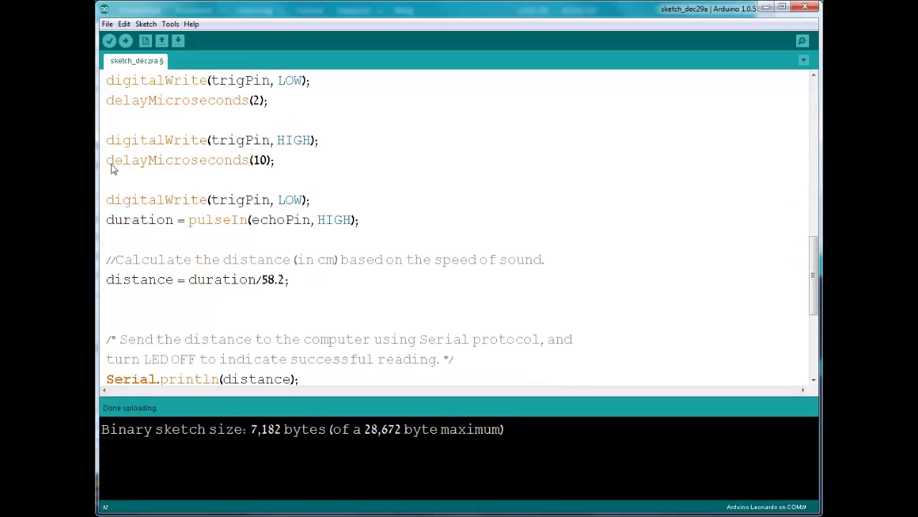
scroll(111, 115, "up", 1)
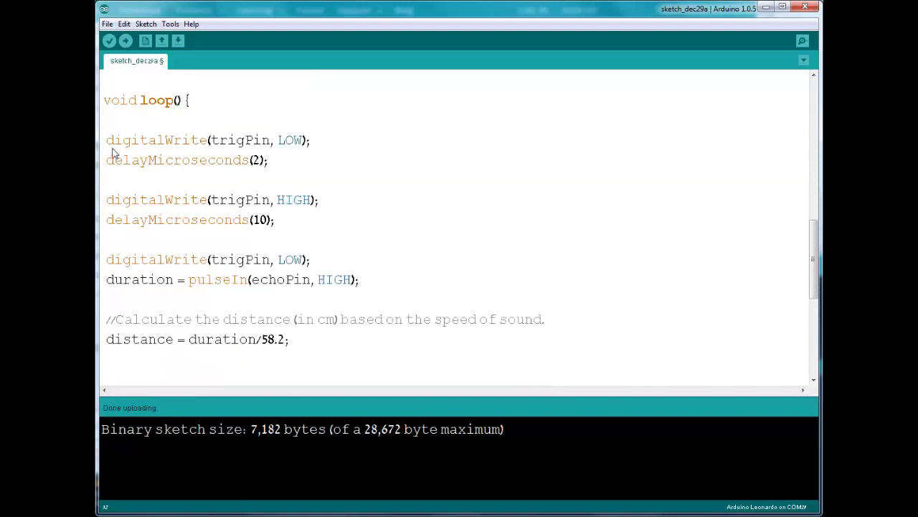
scroll(203, 226, "down", 2)
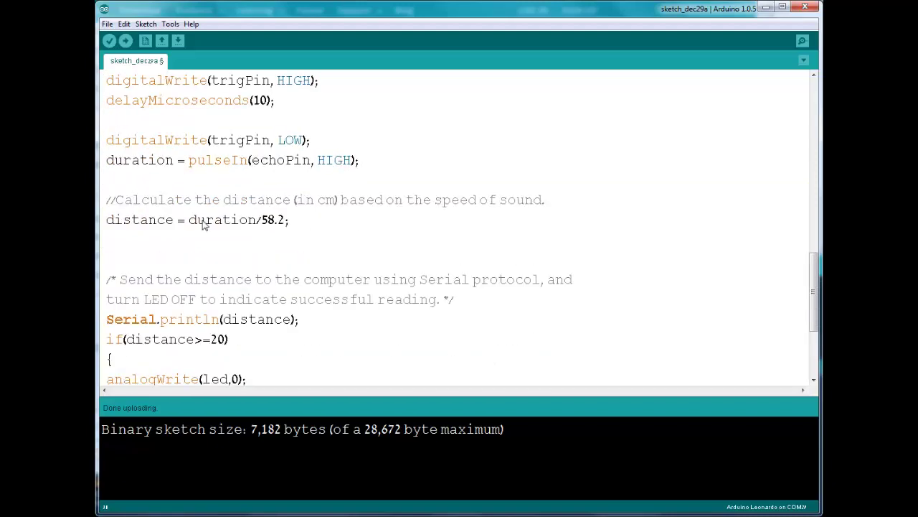
left_click(300, 231, "shift")
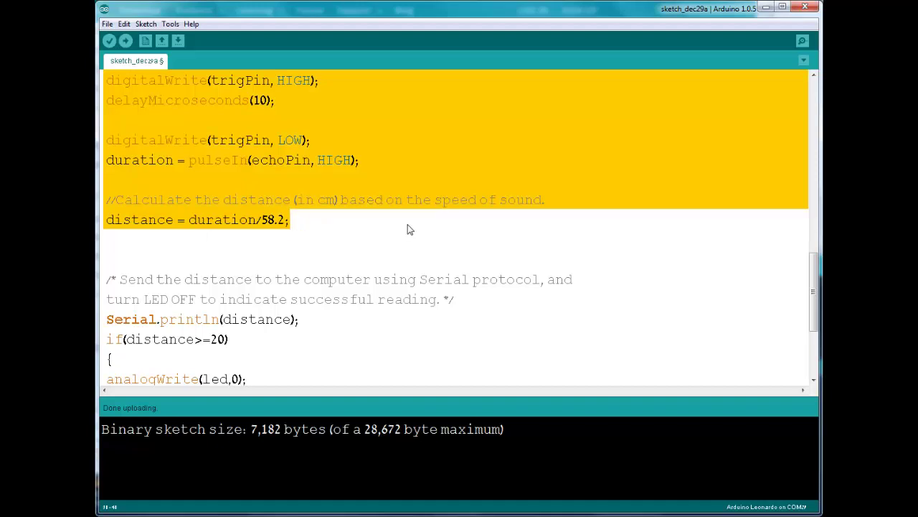
scroll(405, 229, "up", 1)
scroll(403, 229, "up", 1)
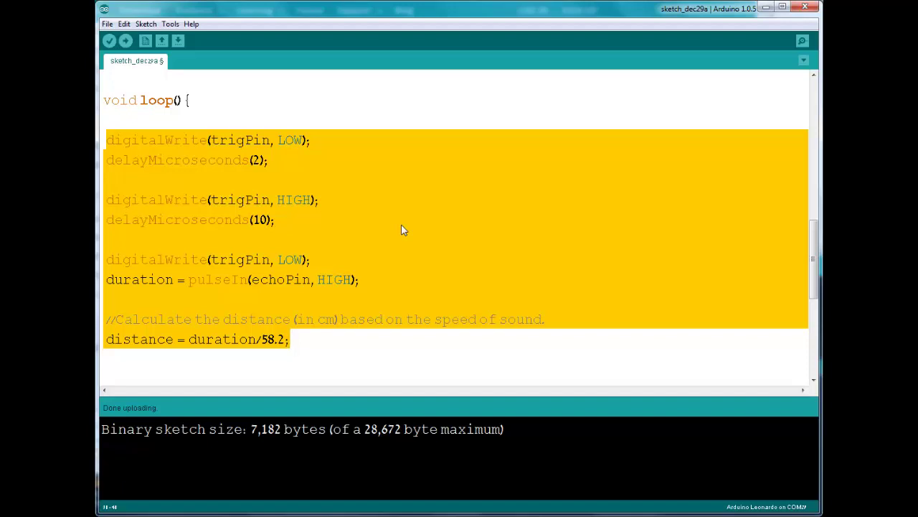
scroll(402, 226, "down", 1)
scroll(399, 225, "down", 3)
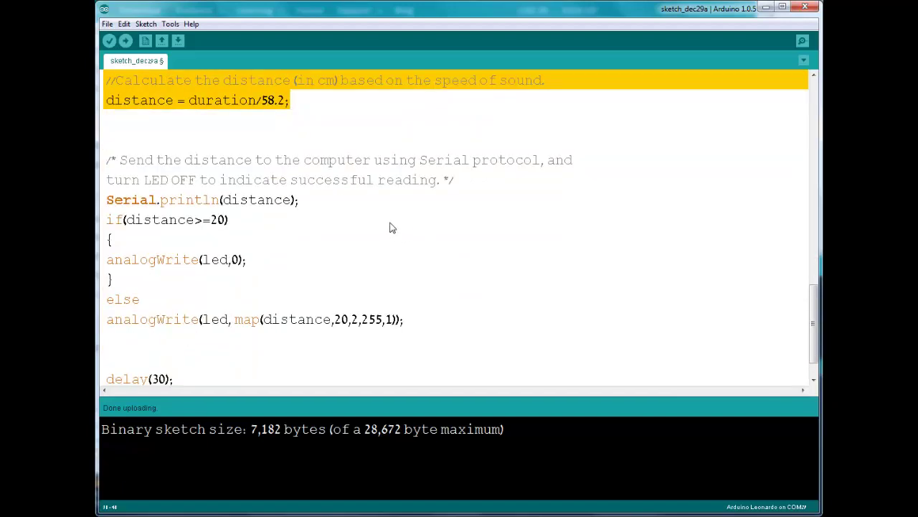
left_click(109, 205)
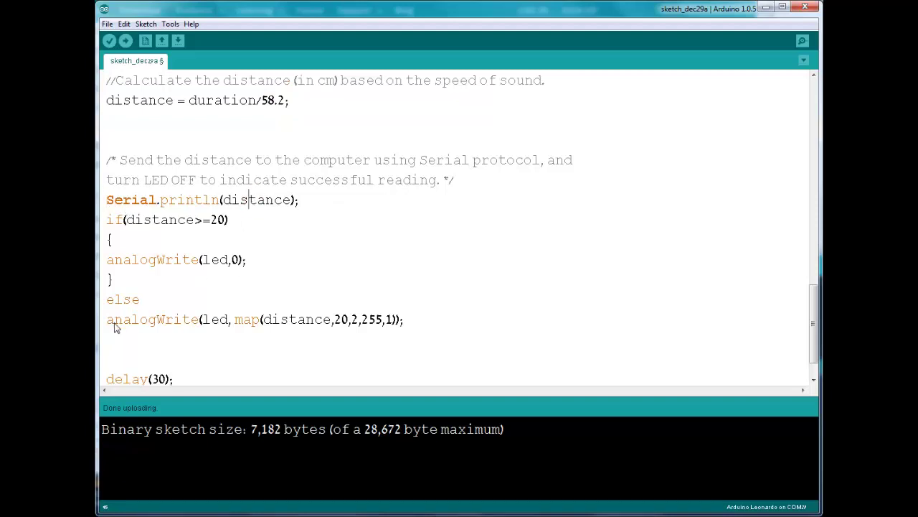
left_click_drag(108, 326, 445, 290)
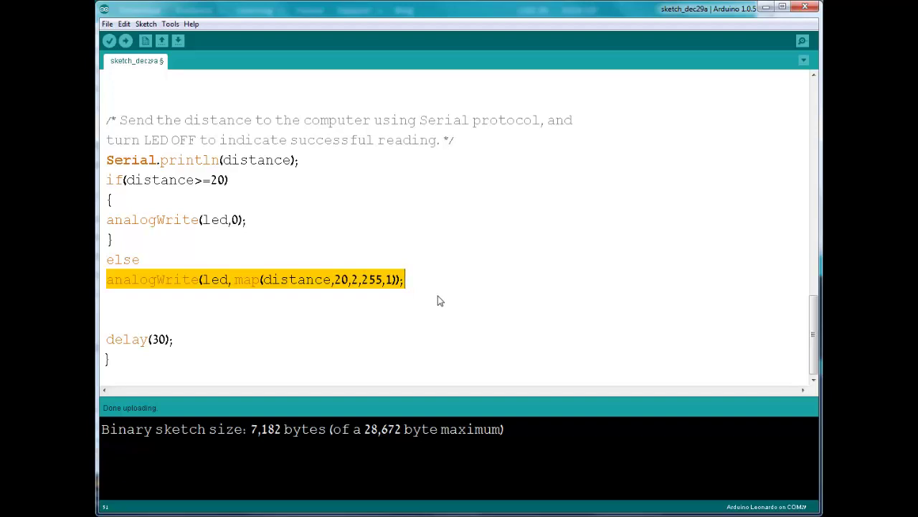
scroll(434, 300, "up", 1)
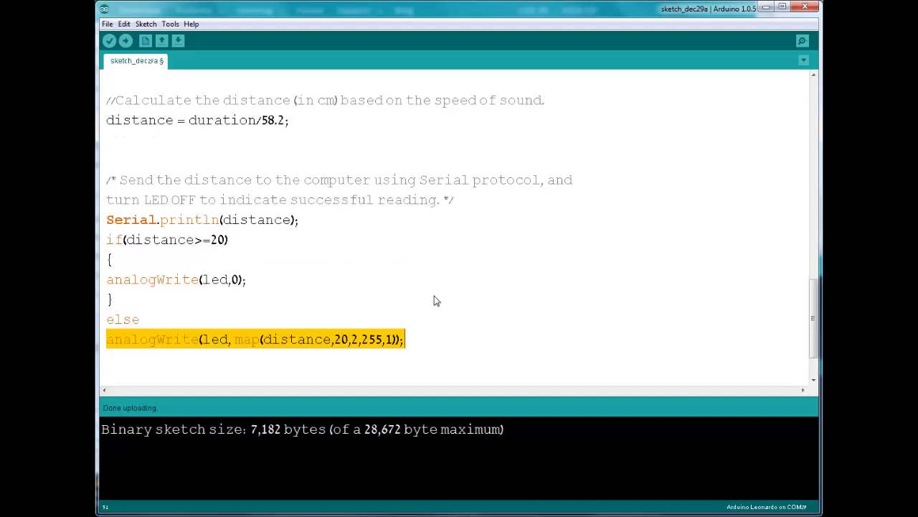